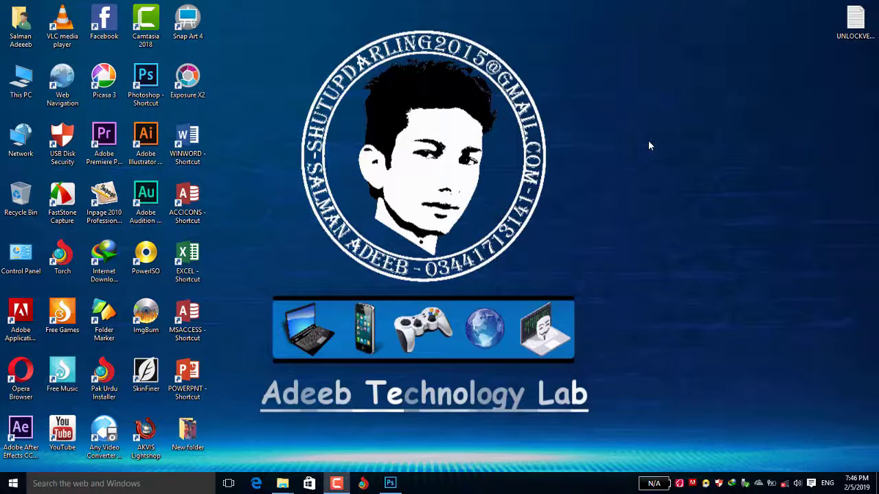
Step: Refresh the desktop, open the Frame templates folder, and drag Frame 14 toward Photoshop
{"action": "right_click", "coordinate": [648, 141]}
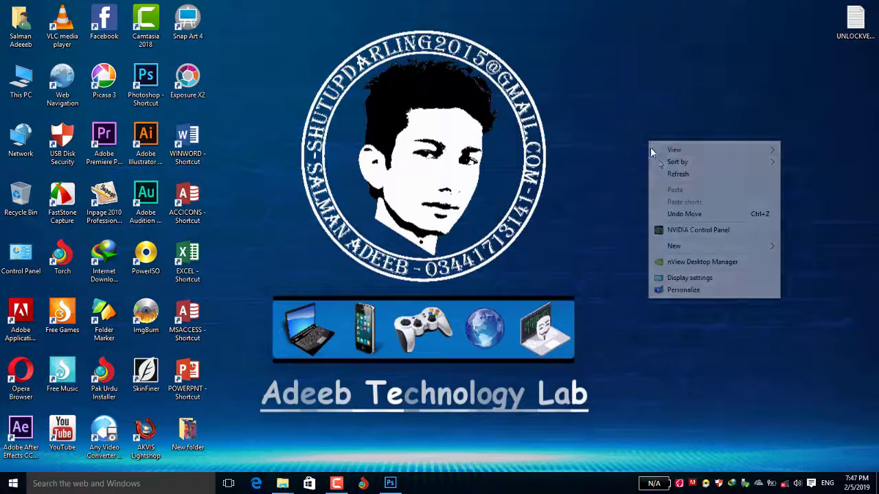
{"action": "left_click", "coordinate": [674, 171]}
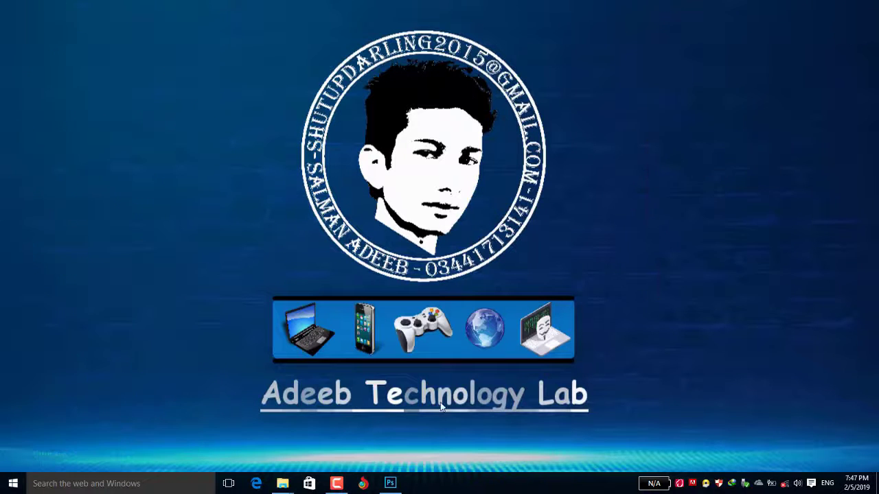
{"action": "left_click", "coordinate": [289, 486]}
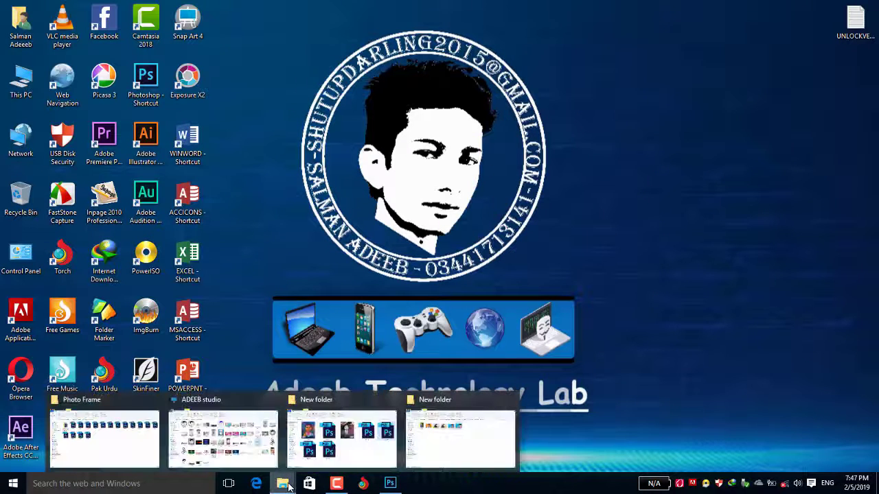
{"action": "left_click", "coordinate": [356, 450]}
{"action": "left_click", "coordinate": [821, 173]}
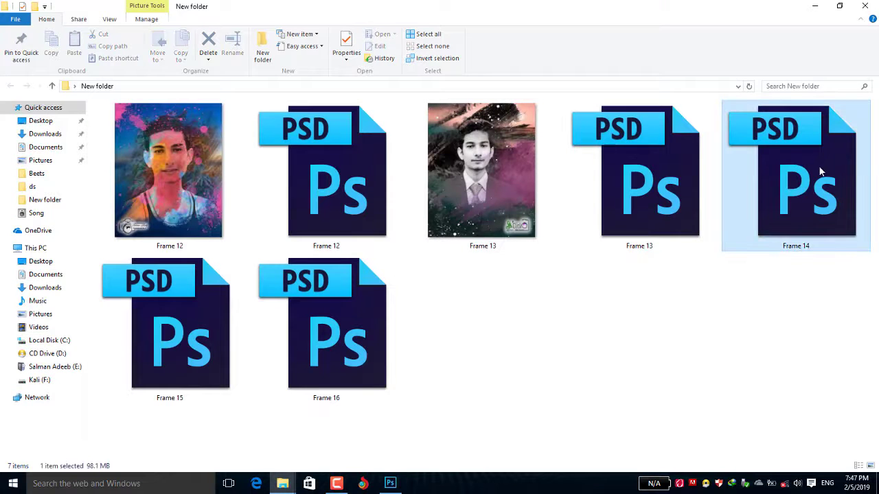
{"action": "left_click_drag", "start_coordinate": [837, 162], "coordinate": [391, 486]}
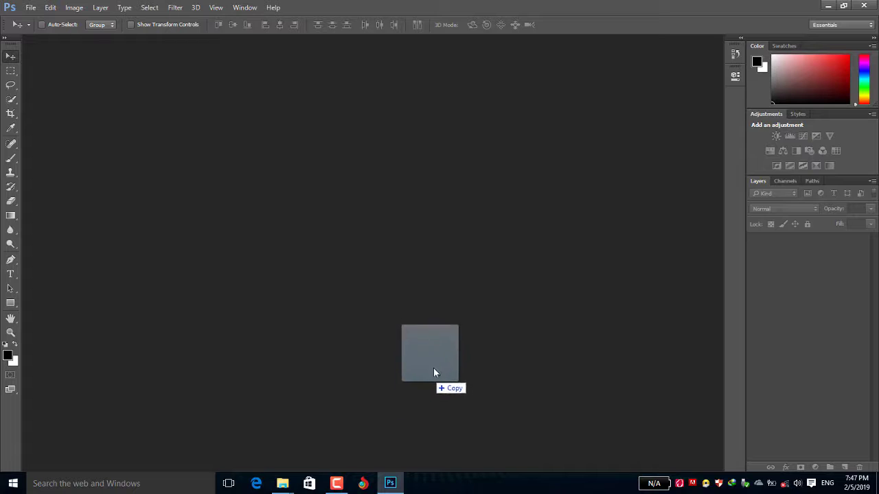
Step: Drop Frame 14.psd onto the empty Photoshop workspace to open it
{"action": "left_click_drag", "start_coordinate": [390, 486], "coordinate": [444, 284]}
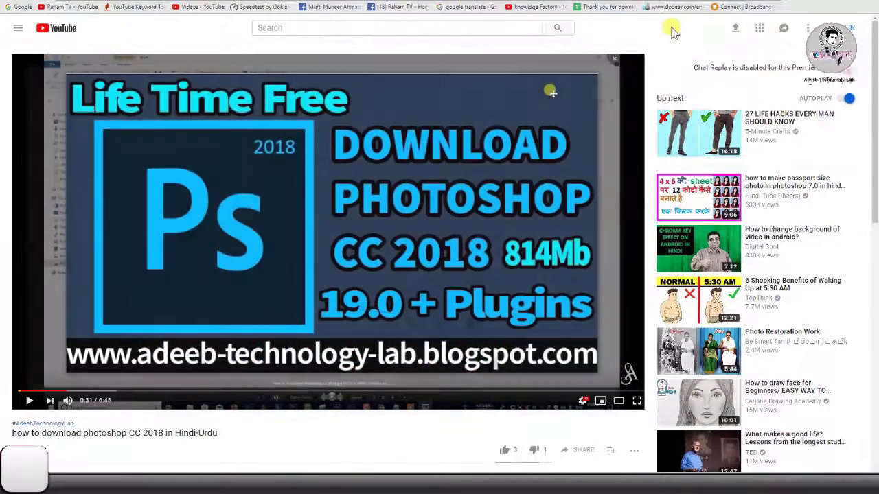
Step: Scroll down to the video's description and expand it with SHOW MORE
{"action": "scroll", "coordinate": [672, 31], "scroll_direction": "down", "scroll_amount": 1}
{"action": "scroll", "coordinate": [672, 30], "scroll_direction": "down", "scroll_amount": 2}
{"action": "scroll", "coordinate": [673, 23], "scroll_direction": "down", "scroll_amount": 1}
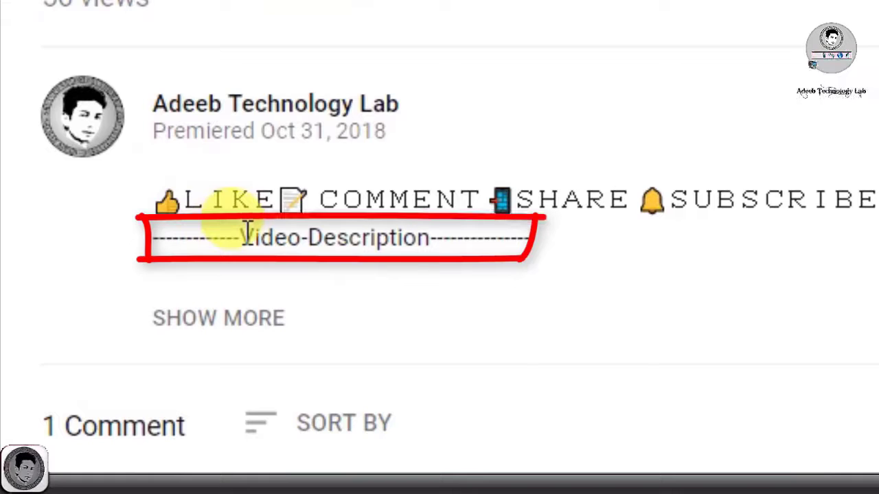
{"action": "left_click_drag", "start_coordinate": [239, 234], "coordinate": [421, 240]}
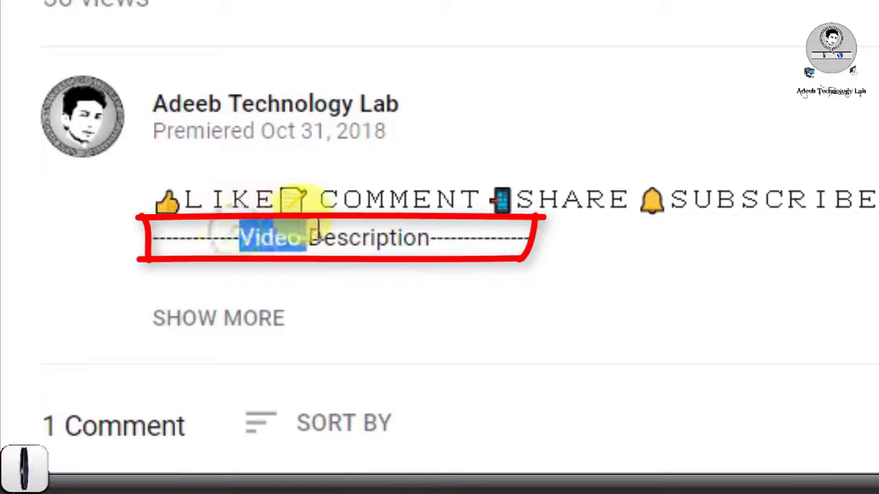
{"action": "left_click", "coordinate": [434, 241]}
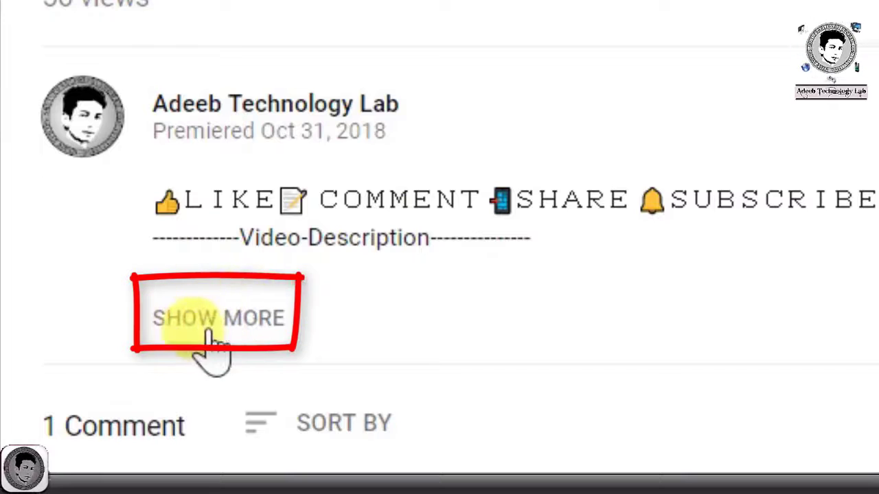
{"action": "left_click", "coordinate": [252, 321]}
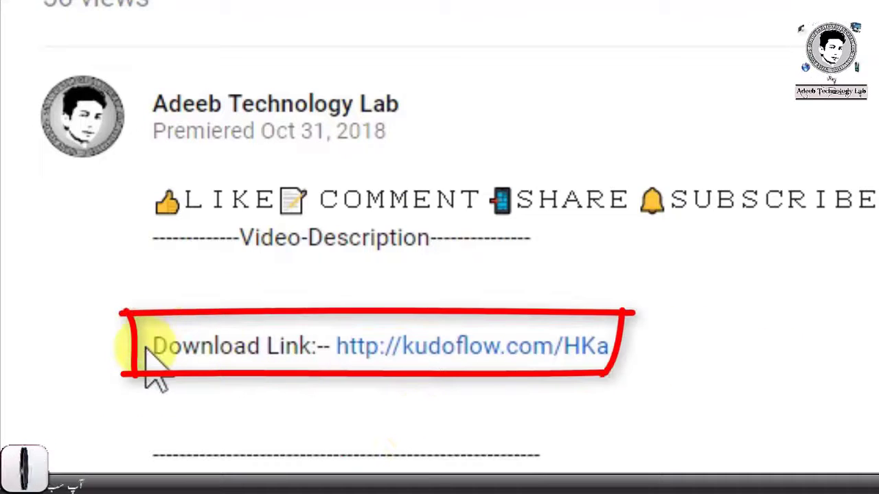
Step: Follow the kudoflow URL after the Download Link label
{"action": "left_click_drag", "start_coordinate": [153, 346], "coordinate": [331, 349]}
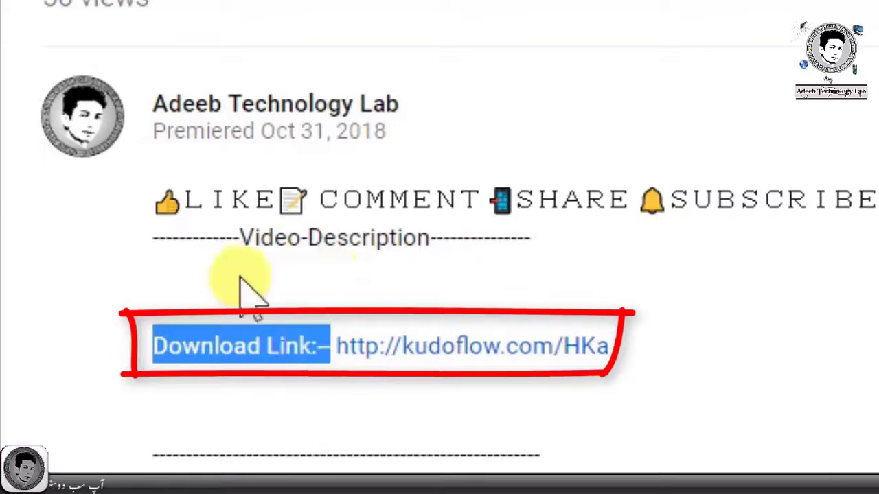
{"action": "left_click", "coordinate": [231, 336]}
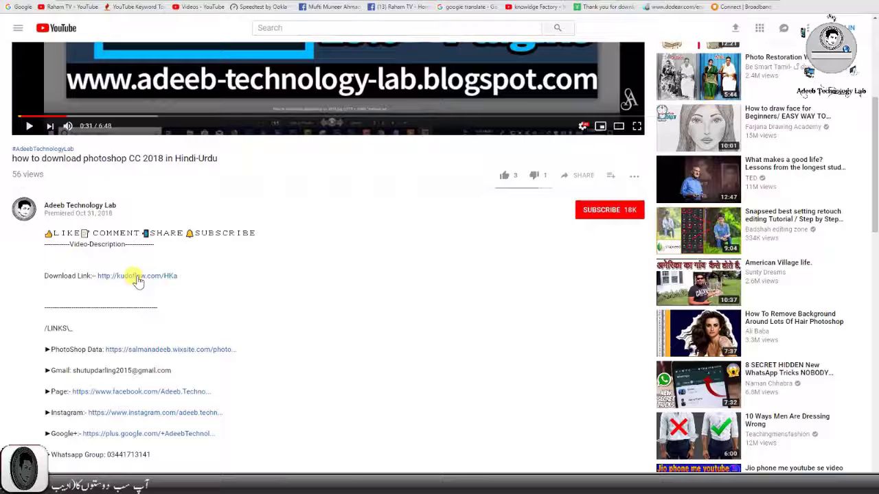
{"action": "left_click", "coordinate": [268, 317]}
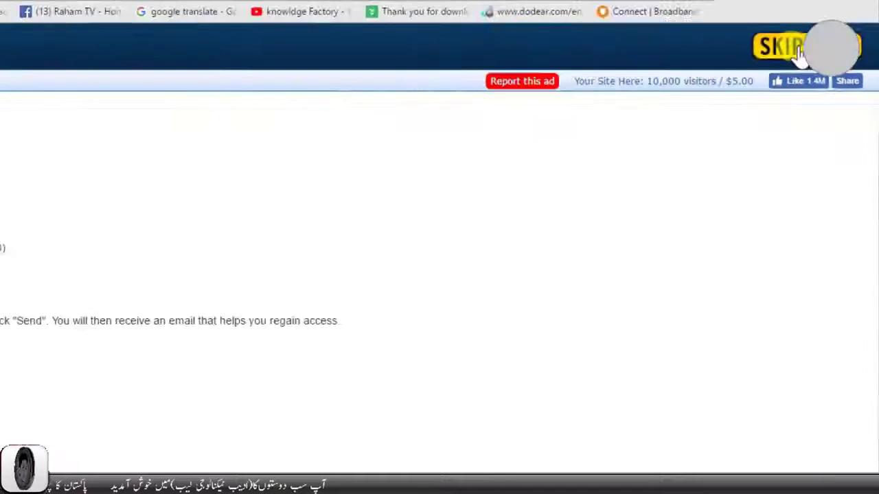
Step: Skip the ad and highlight the Download PSD Templates link on the Frame 3.jpg page
{"action": "left_click", "coordinate": [799, 53]}
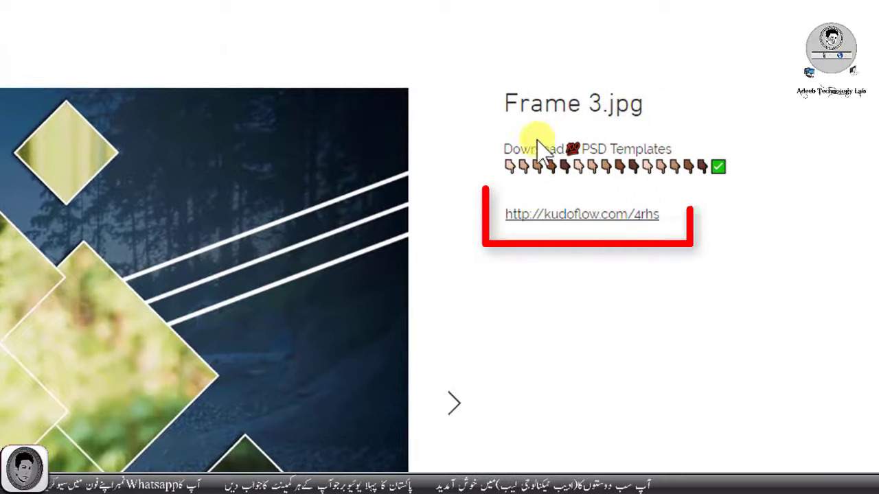
{"action": "left_click_drag", "start_coordinate": [500, 148], "coordinate": [677, 147]}
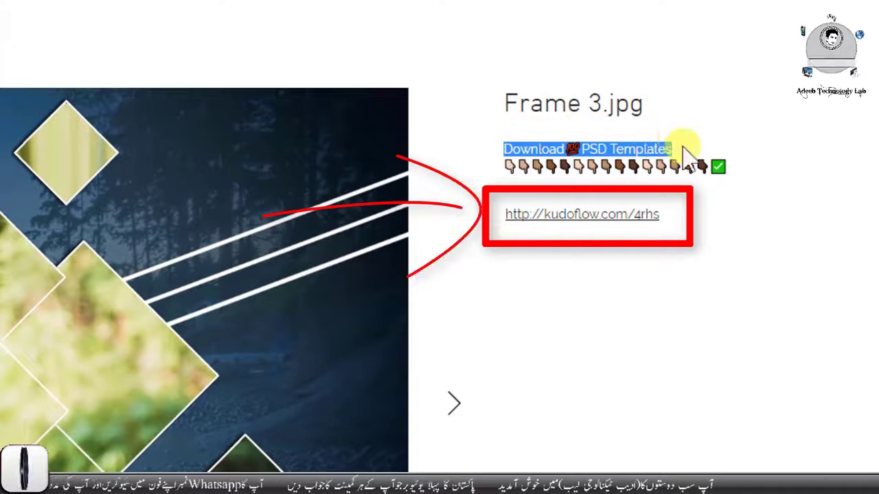
{"action": "left_click", "coordinate": [604, 168]}
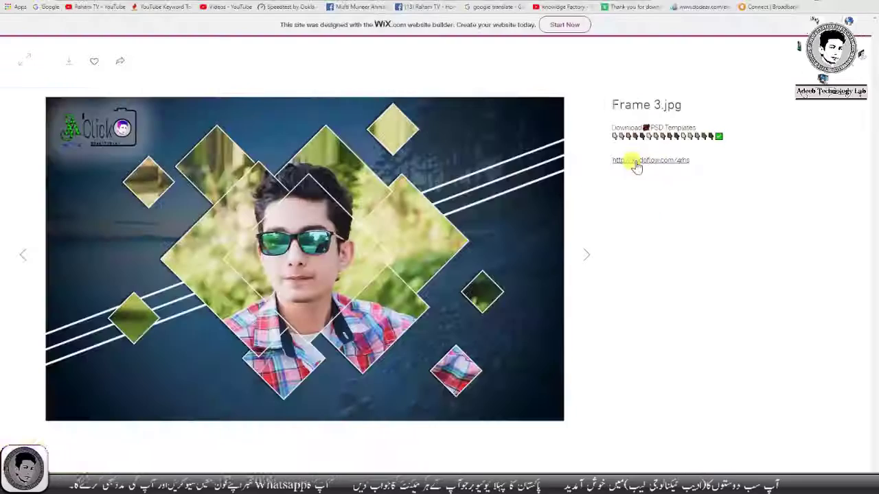
Step: Open the Replace Your Photo smart object as Layer 01.psb, then bring up the IMG photo folder
{"action": "left_click", "coordinate": [650, 162]}
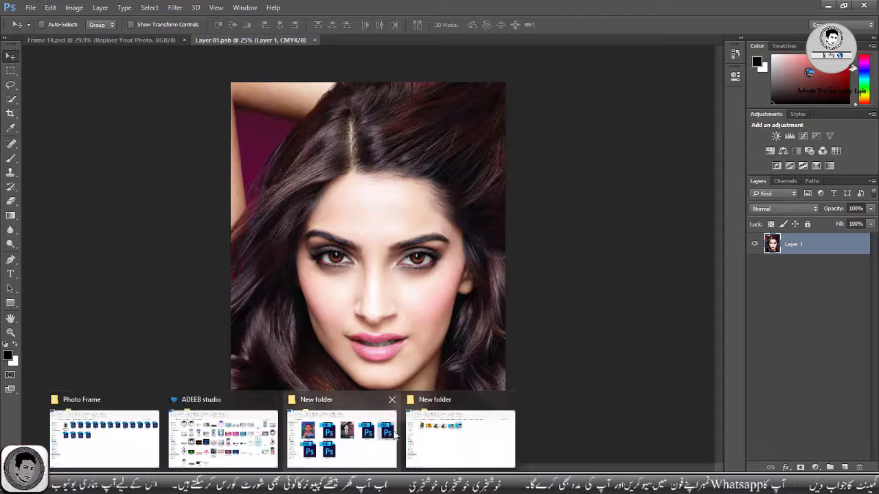
{"action": "left_click", "coordinate": [460, 431]}
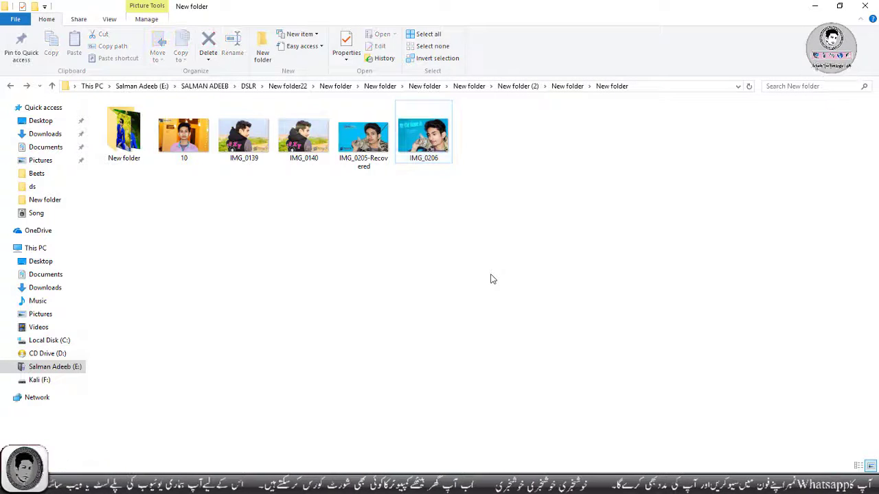
Step: Go up two folders, open New folder, and briefly preview the DSC_0166 photo
{"action": "key", "text": "BackSpace"}
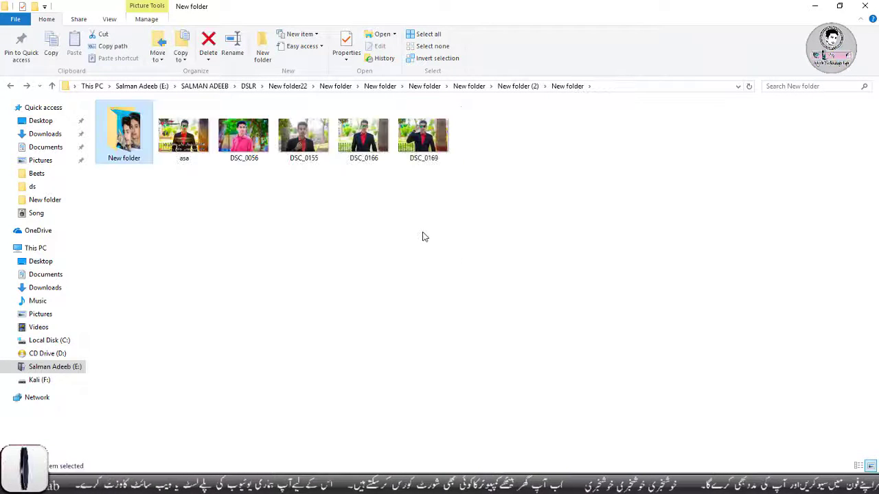
{"action": "key", "text": "BackSpace"}
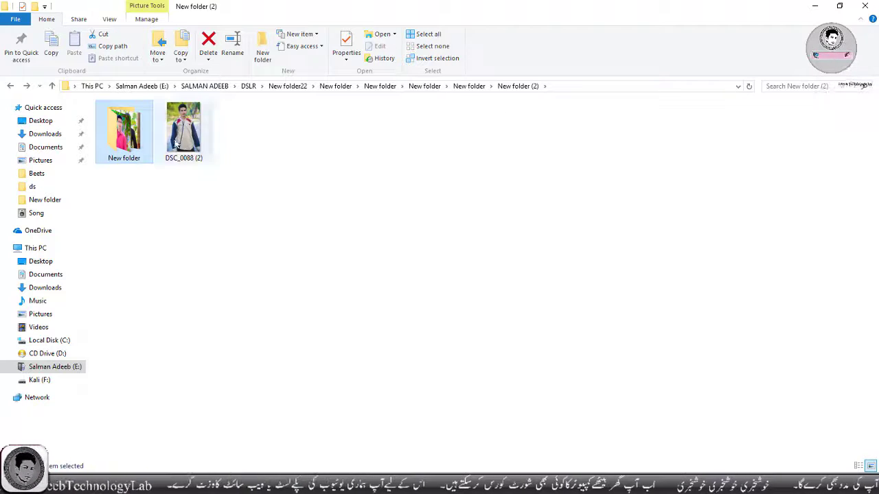
{"action": "double_click", "coordinate": [123, 126]}
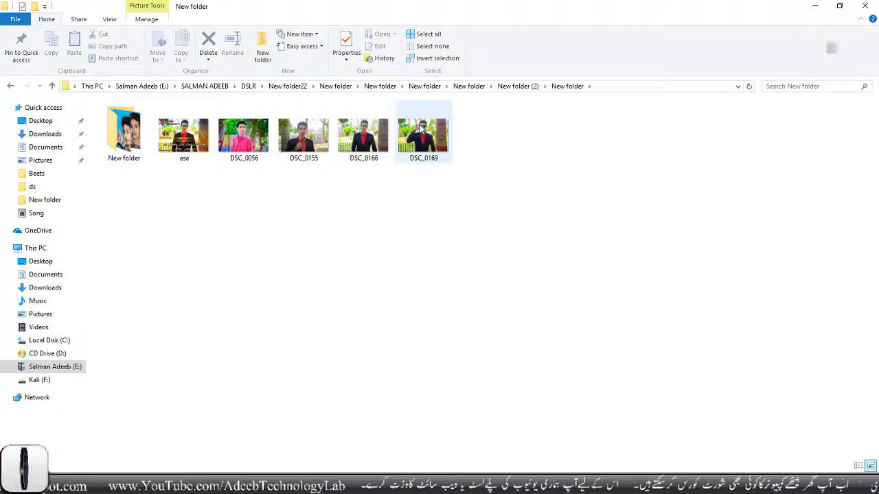
{"action": "left_click", "coordinate": [364, 131]}
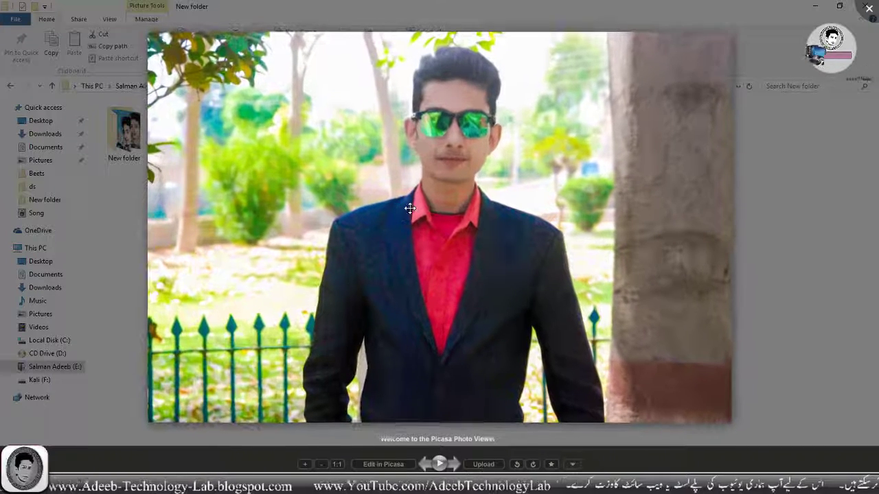
{"action": "key", "text": "Escape"}
Step: Go up five folder levels until New folder22 is showing
{"action": "key", "text": "BackSpace"}
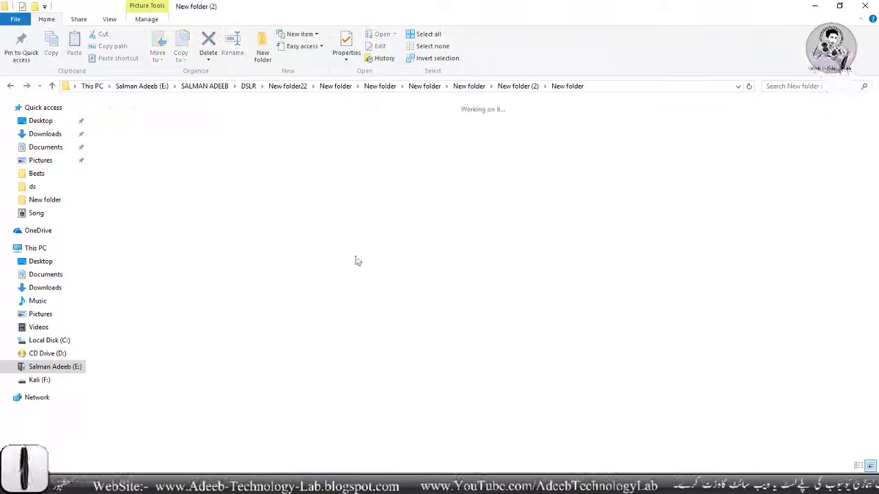
{"action": "key", "text": "BackSpace"}
{"action": "key", "text": "BackSpace"}
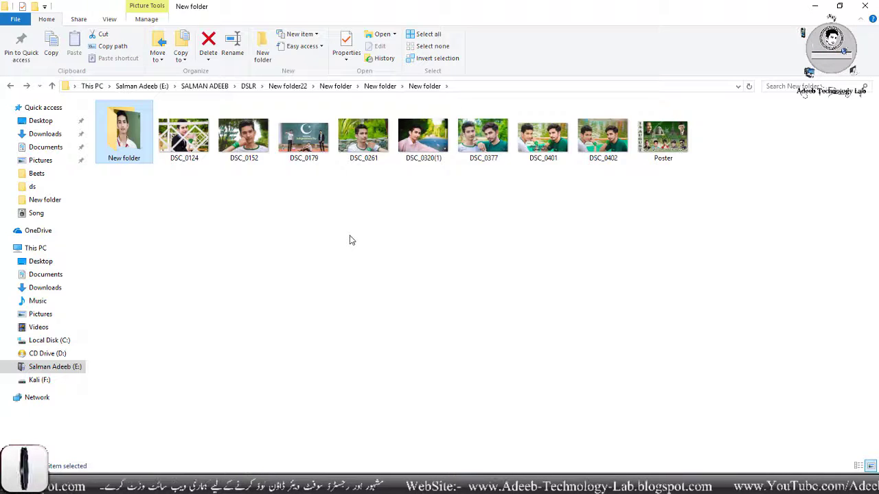
{"action": "key", "text": "BackSpace"}
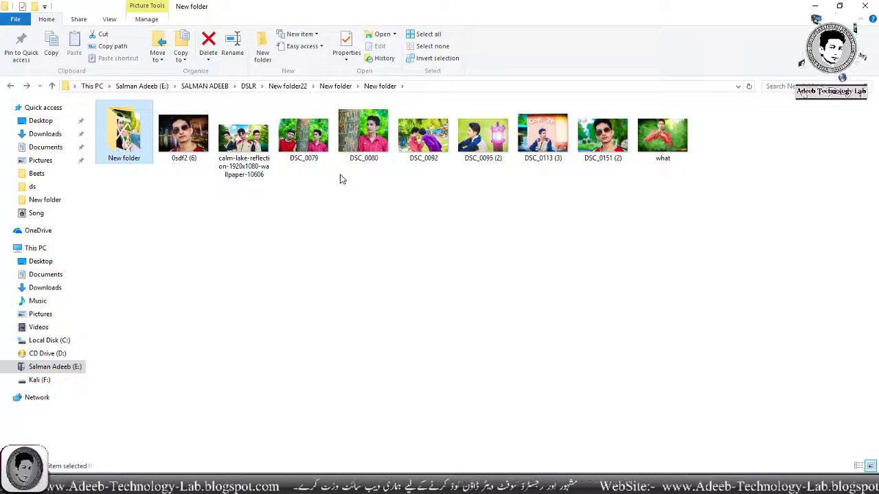
{"action": "key", "text": "BackSpace"}
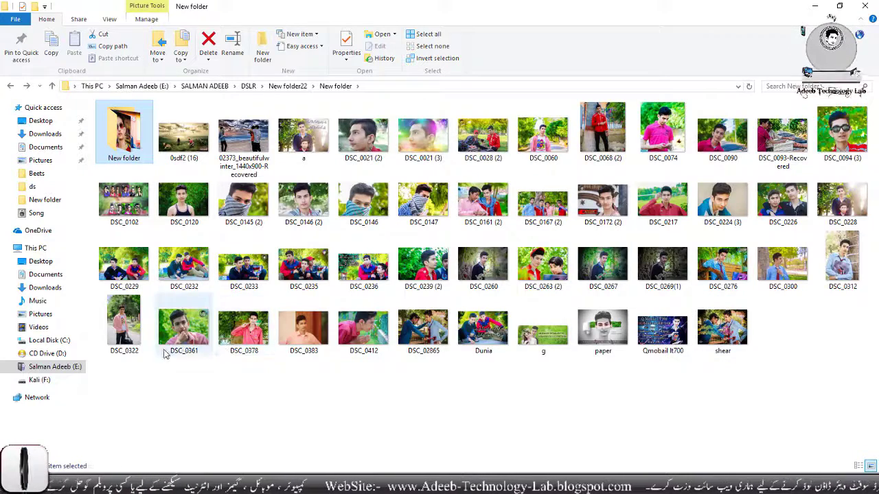
{"action": "key", "text": "BackSpace"}
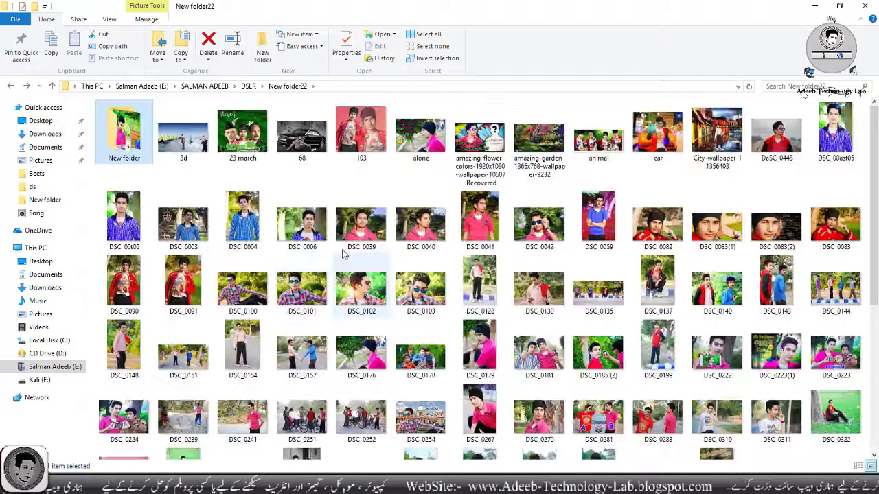
Step: Go up to DSLR, preview the DSC_0287 red-shirt portrait full-size, then close it
{"action": "scroll", "coordinate": [450, 230], "scroll_direction": "down", "scroll_amount": 4}
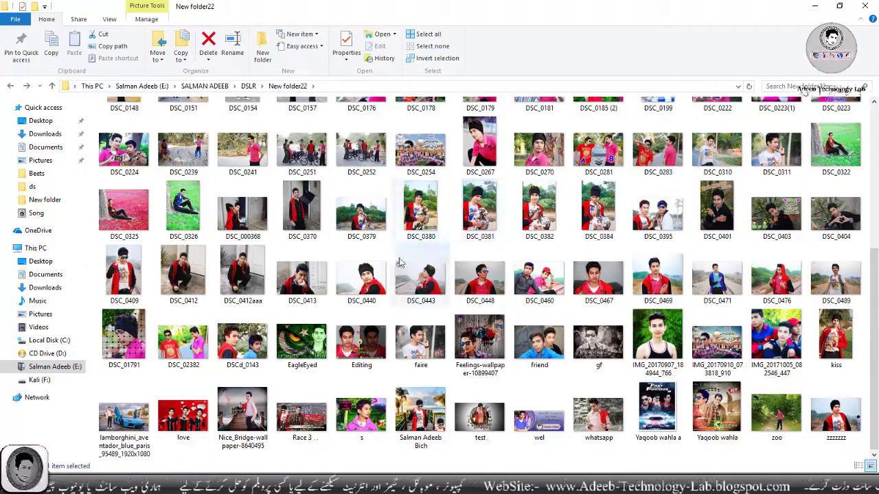
{"action": "key", "text": "BackSpace"}
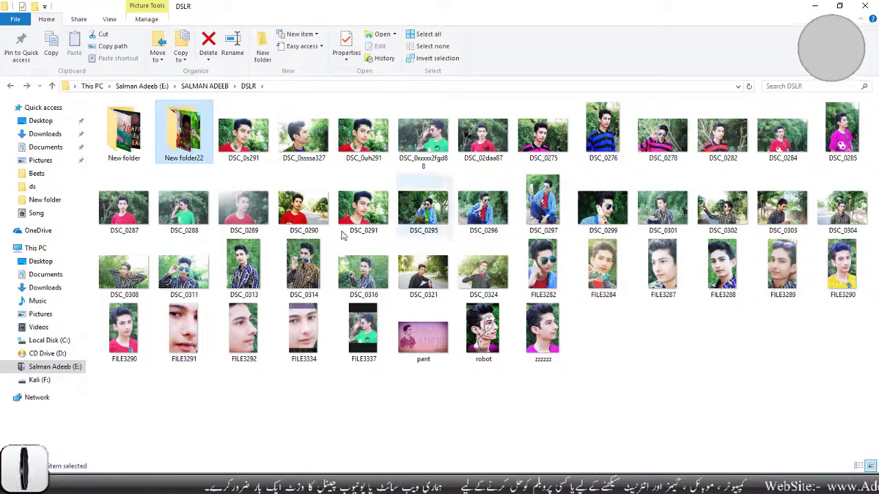
{"action": "mouse_move", "coordinate": [123, 208]}
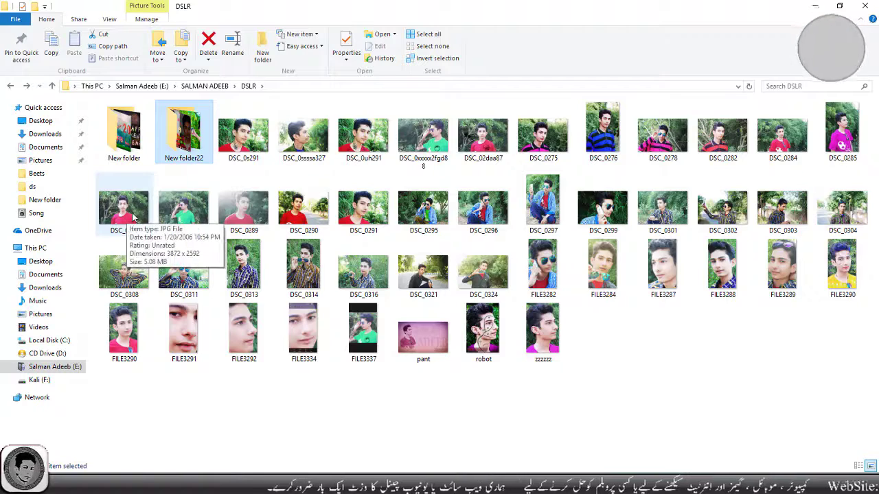
{"action": "left_click", "coordinate": [134, 217]}
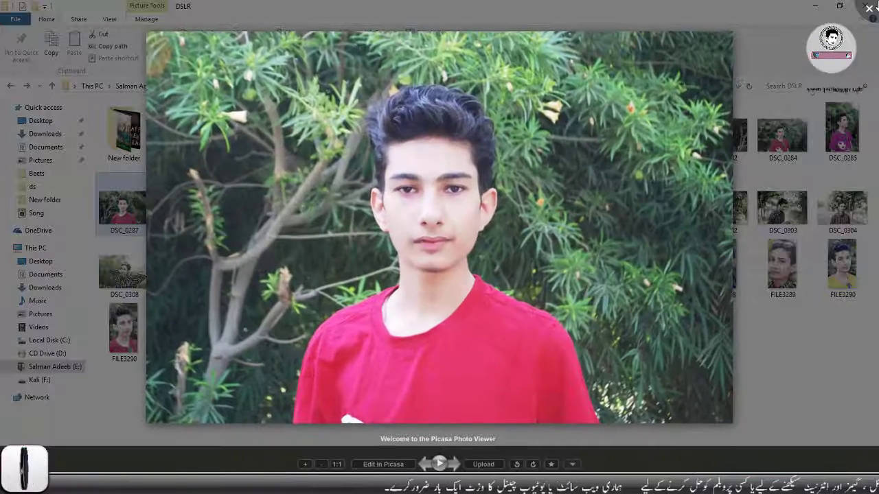
{"action": "key", "text": "Escape"}
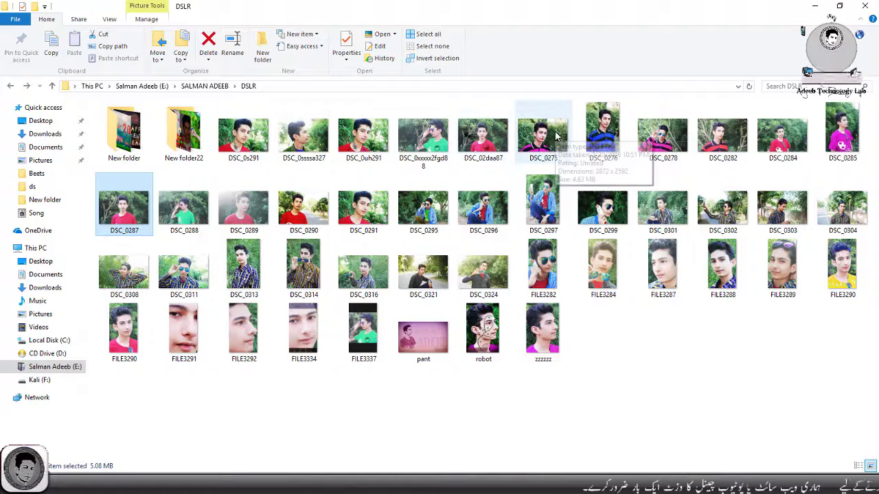
Step: Place DSC_0275 in Layer 01.psb, scaled about 105% then 97% to fill the canvas
{"action": "mouse_move", "coordinate": [556, 136]}
{"action": "left_mouse_down"}
{"action": "mouse_move", "coordinate": [404, 435]}
{"action": "mouse_move", "coordinate": [416, 328]}
{"action": "left_mouse_up"}
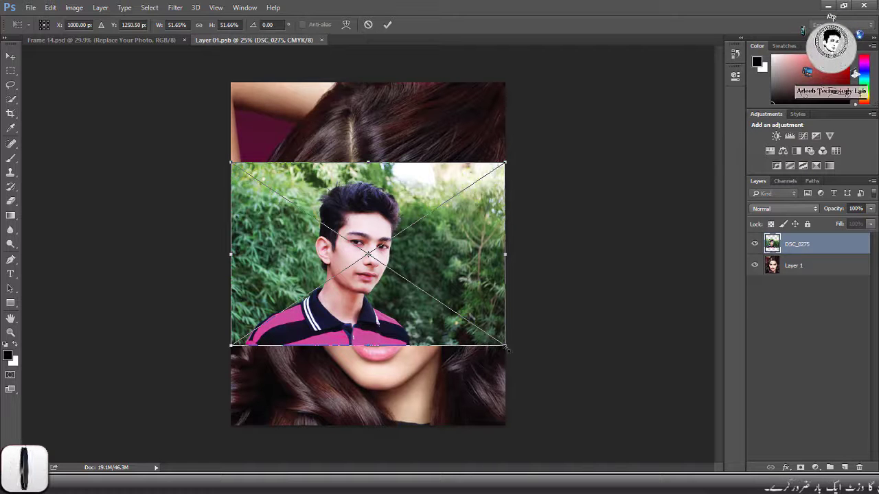
{"action": "left_click_drag", "start_coordinate": [506, 349], "coordinate": [637, 462]}
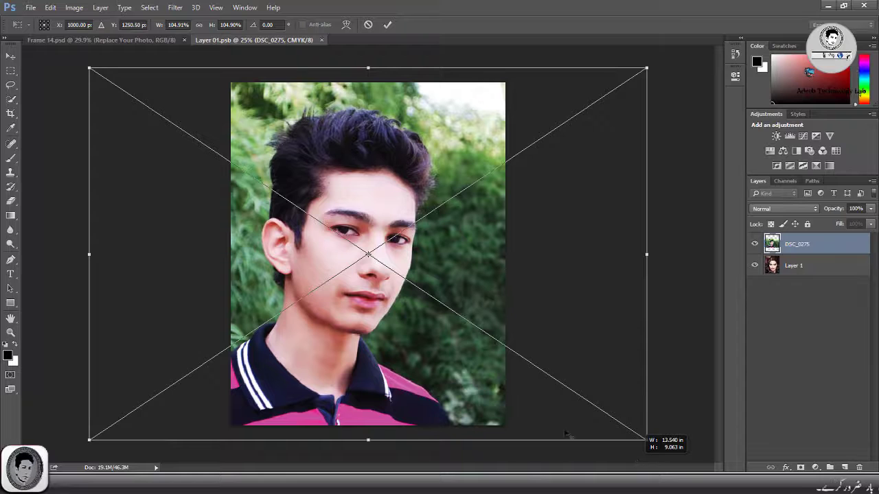
{"action": "left_click_drag", "start_coordinate": [395, 359], "coordinate": [423, 374]}
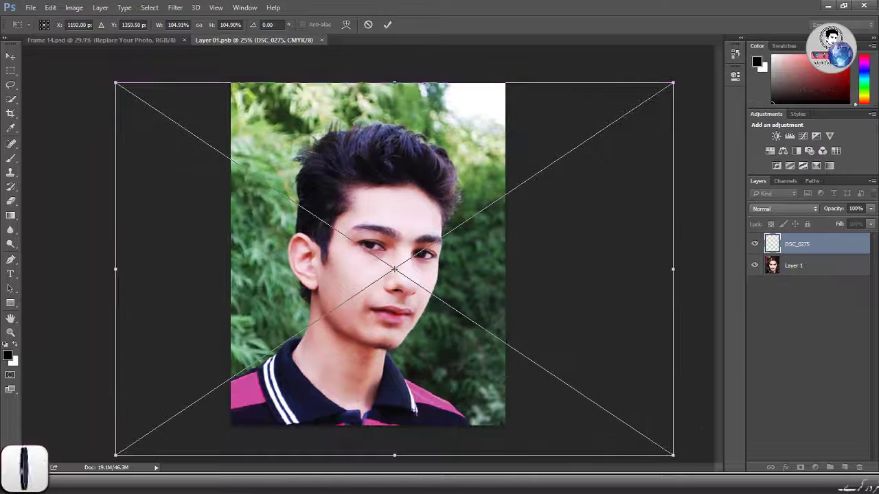
{"action": "left_click_drag", "start_coordinate": [673, 456], "coordinate": [651, 438]}
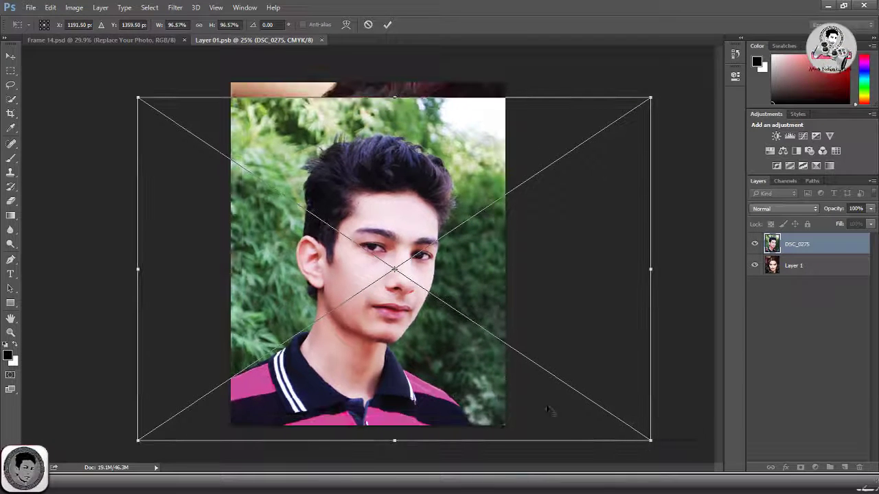
{"action": "left_click_drag", "start_coordinate": [453, 387], "coordinate": [455, 379]}
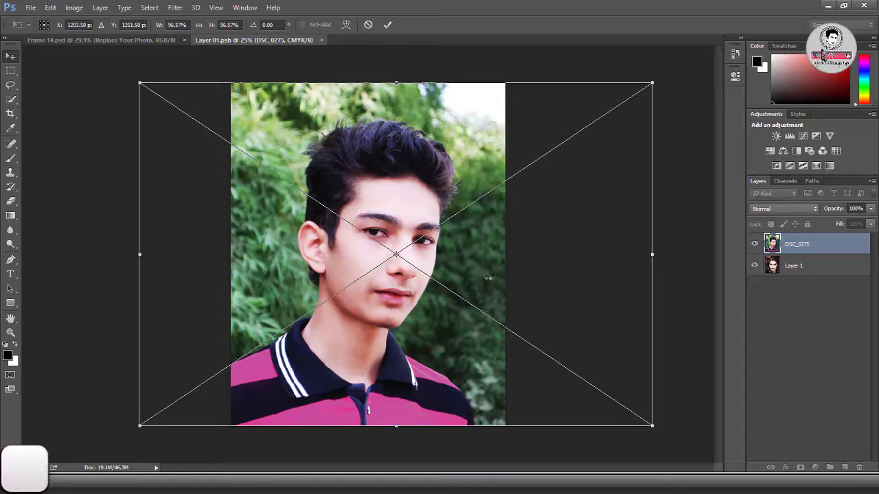
{"action": "key", "text": "Return"}
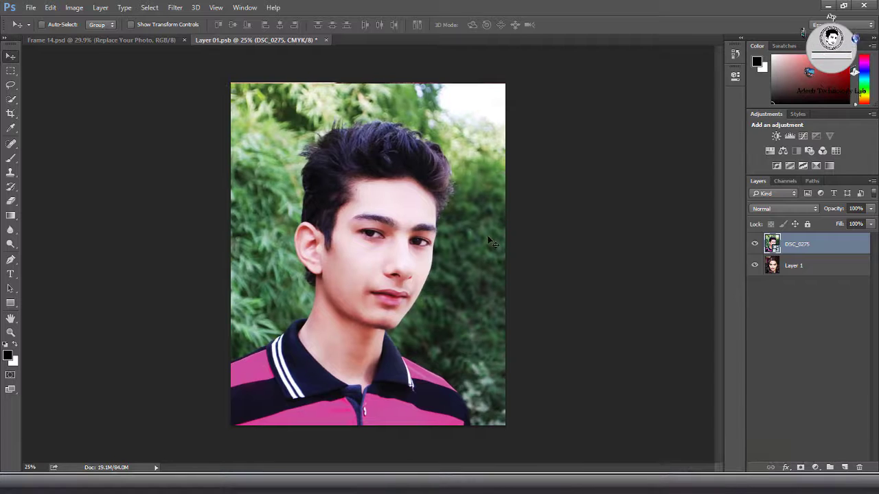
Step: Close Layer 01.psb, saving changes, and return to Frame 14.psd
{"action": "left_click", "coordinate": [327, 41]}
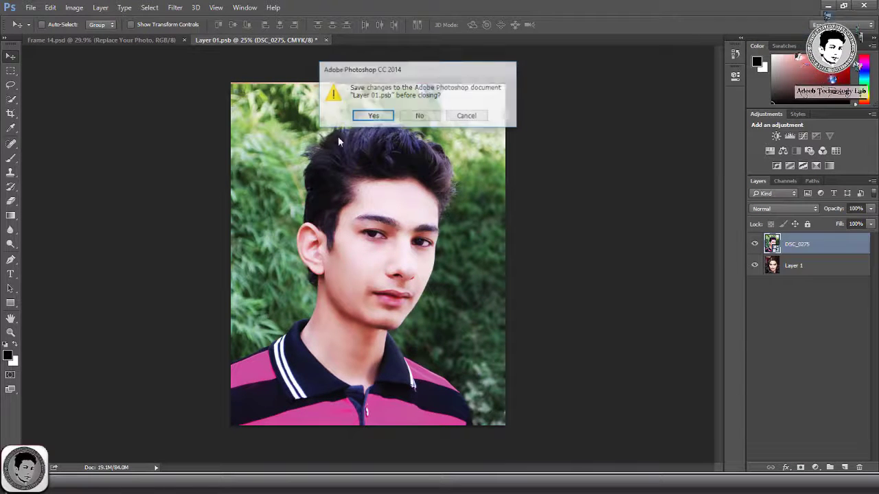
{"action": "left_click", "coordinate": [371, 118]}
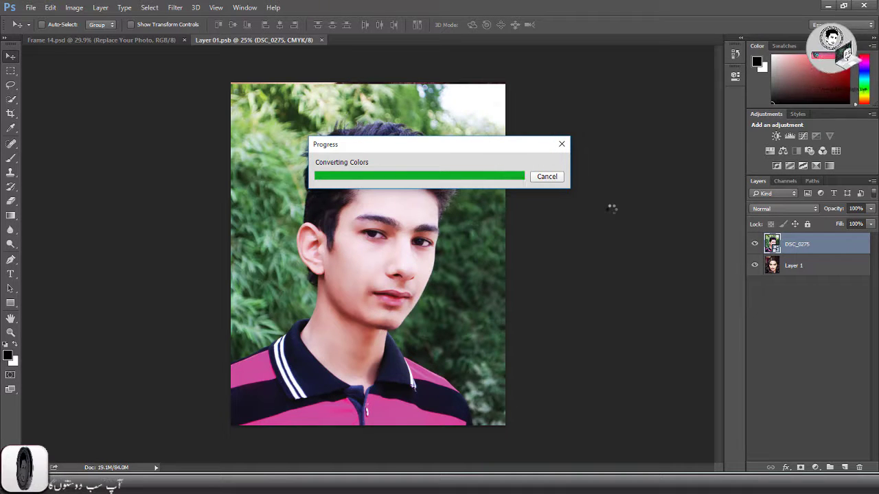
{"action": "key", "text": "ctrl+w"}
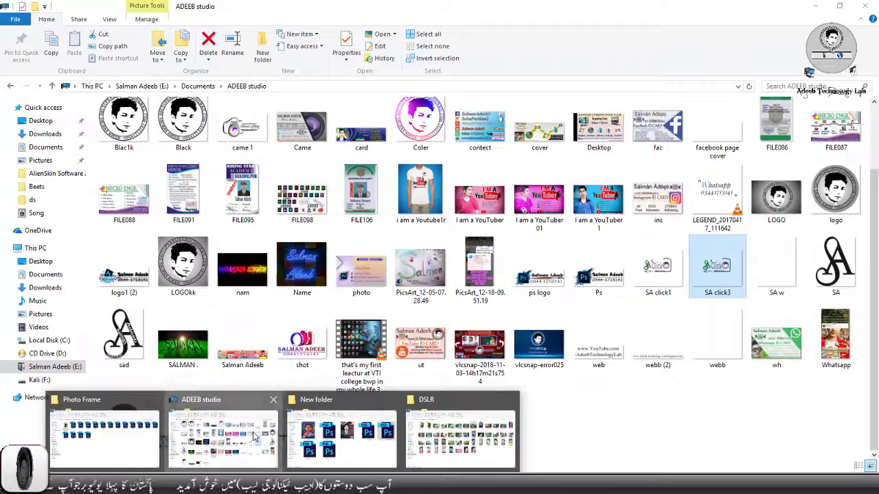
Step: Switch to the folder of logo graphics and scroll through it
{"action": "left_click", "coordinate": [254, 436]}
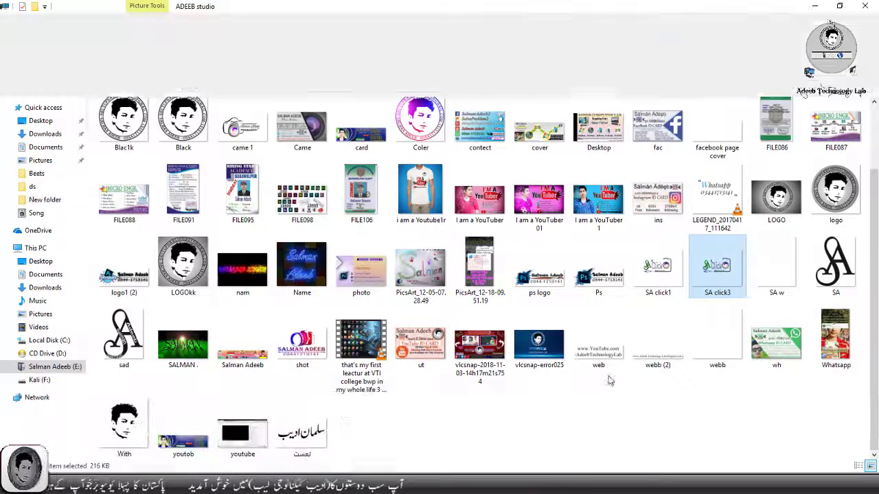
{"action": "left_click", "coordinate": [501, 423]}
{"action": "scroll", "coordinate": [502, 423], "scroll_direction": "up", "scroll_amount": 2}
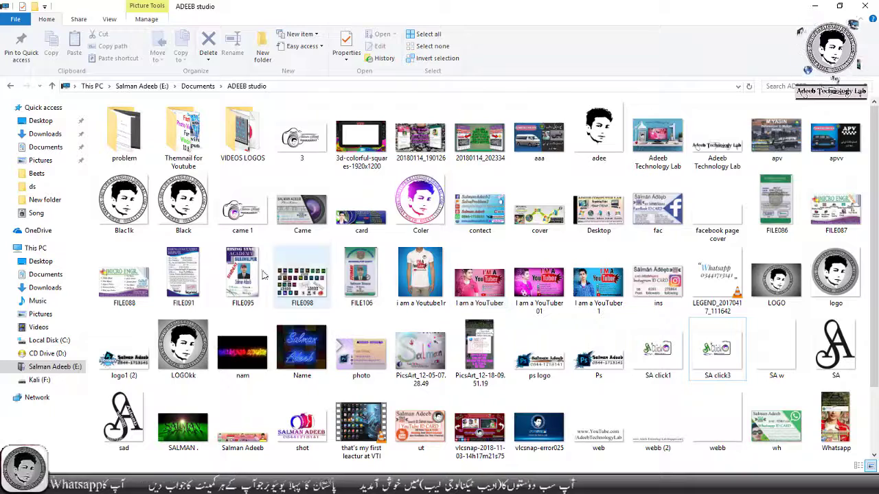
{"action": "scroll", "coordinate": [224, 254], "scroll_direction": "down", "scroll_amount": 2}
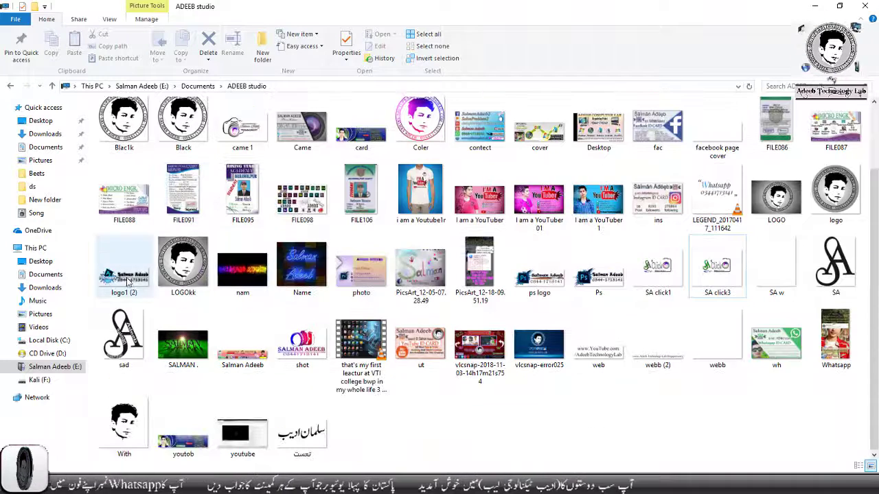
Step: Cancel a logo1 (2) placement, then select the ps logo file in ADEEB studio
{"action": "mouse_move", "coordinate": [122, 283]}
{"action": "left_mouse_down"}
{"action": "mouse_move", "coordinate": [396, 467]}
{"action": "mouse_move", "coordinate": [325, 407]}
{"action": "left_mouse_up"}
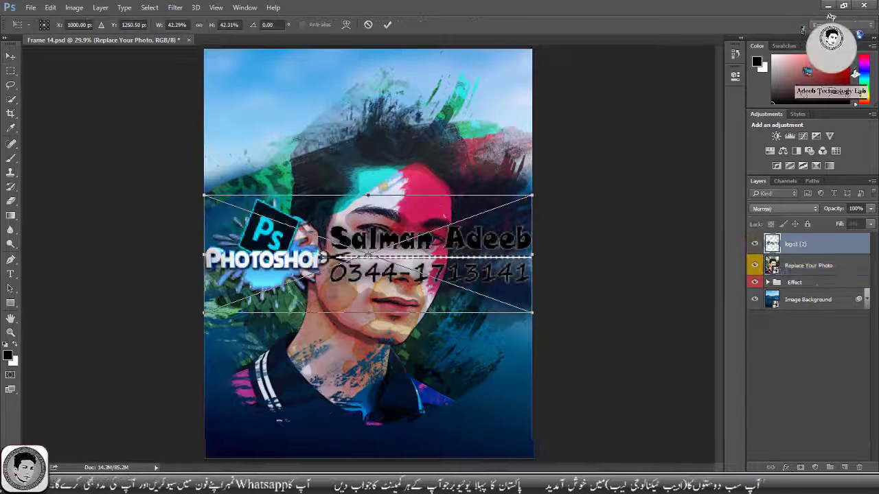
{"action": "key", "text": "Escape"}
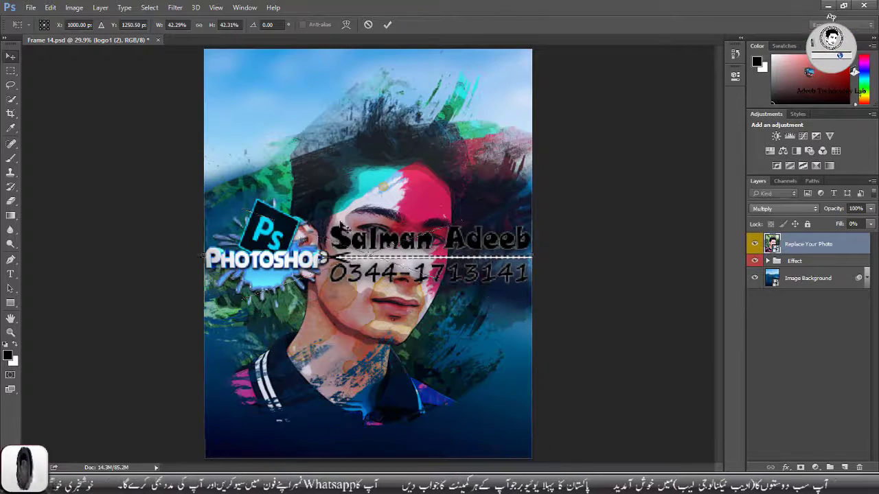
{"action": "left_click", "coordinate": [833, 6]}
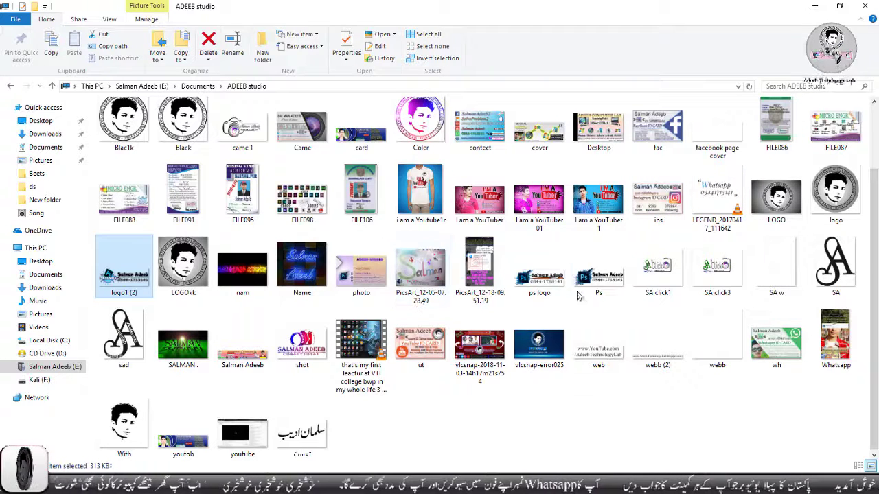
{"action": "left_click", "coordinate": [539, 269]}
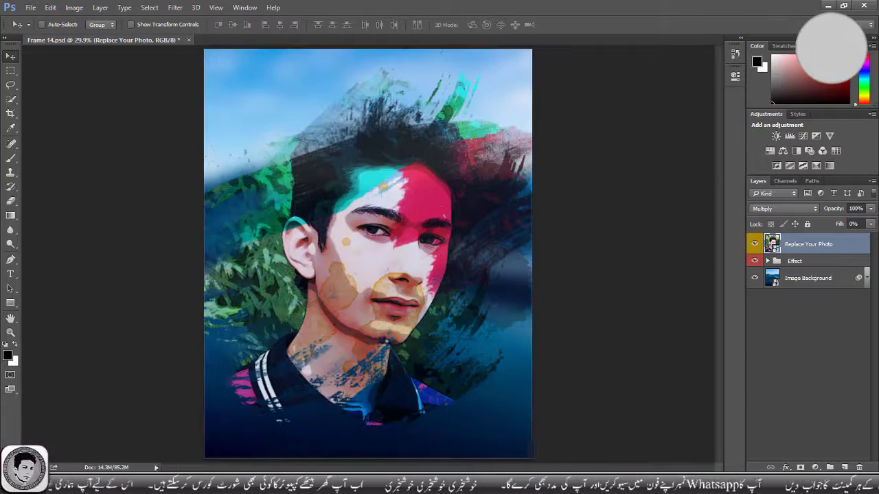
Step: Place the ps logo, shrink it into the bottom-right corner, and bring up its Layer Style dialog
{"action": "mouse_move", "coordinate": [493, 421]}
{"action": "left_mouse_down"}
{"action": "mouse_move", "coordinate": [395, 265]}
{"action": "mouse_move", "coordinate": [395, 414]}
{"action": "left_mouse_up"}
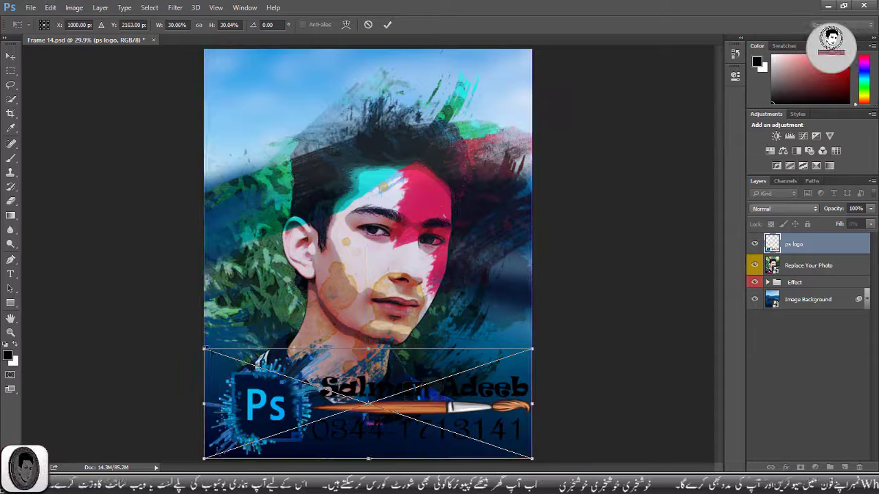
{"action": "left_click_drag", "start_coordinate": [204, 349], "coordinate": [400, 415]}
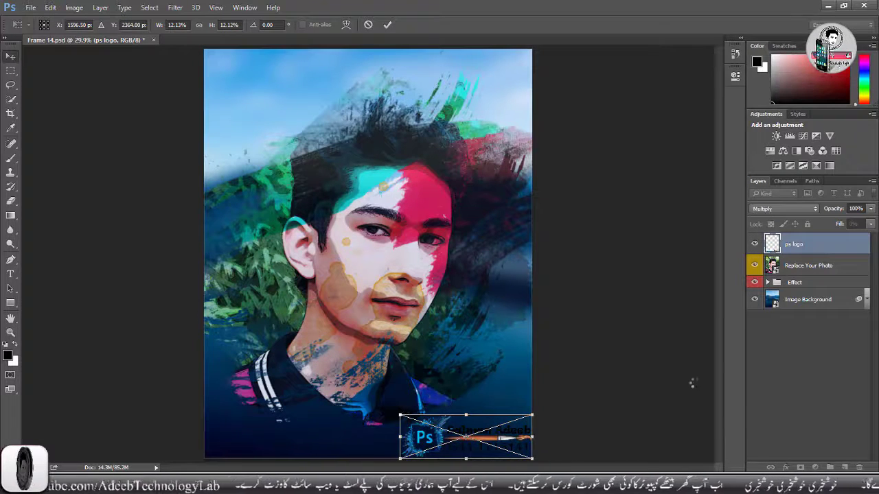
{"action": "key", "text": "Return"}
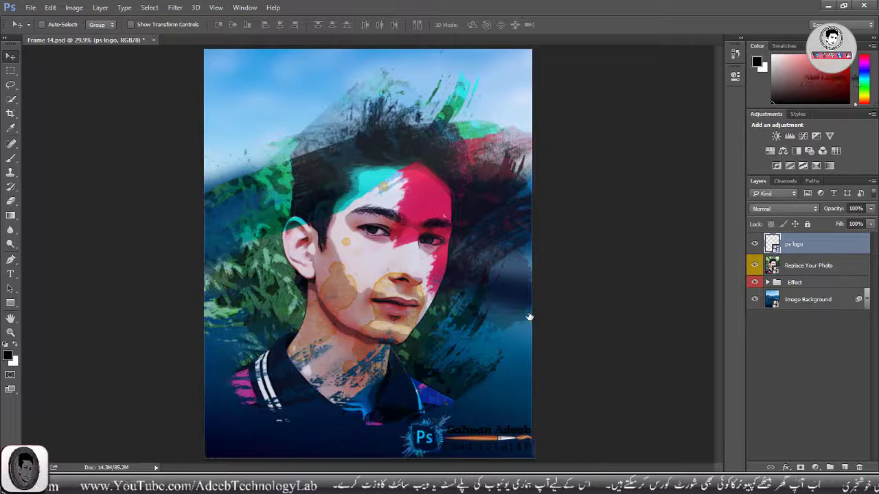
{"action": "double_click", "coordinate": [845, 244]}
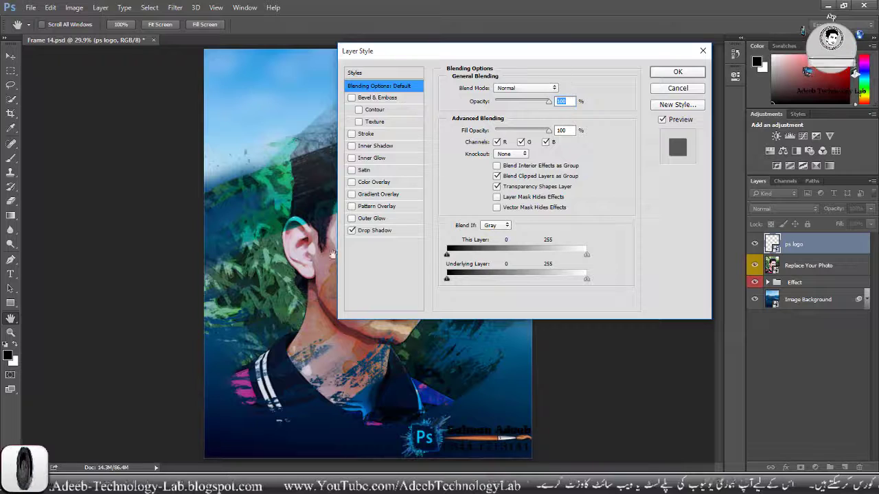
Step: Give the ps logo a white (ffffff) Normal-mode drop shadow with 35% spread, then save
{"action": "left_click", "coordinate": [385, 231]}
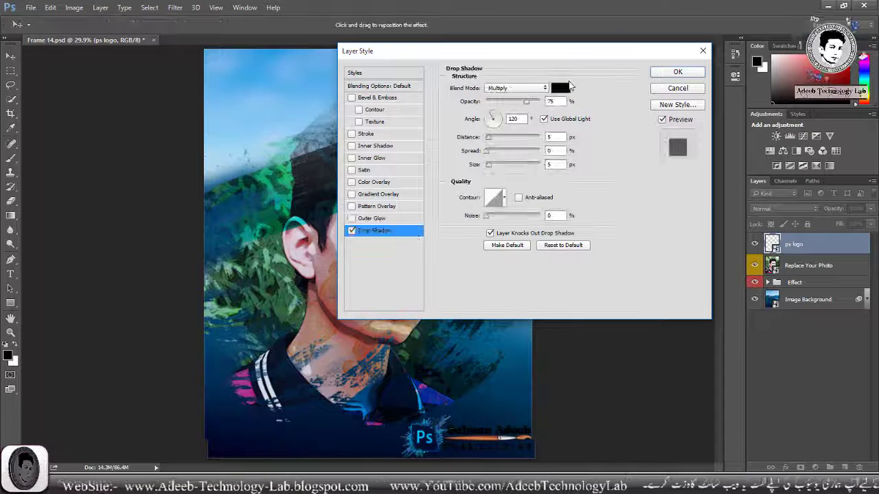
{"action": "left_click", "coordinate": [561, 88]}
{"action": "type", "text": "ffffff"}
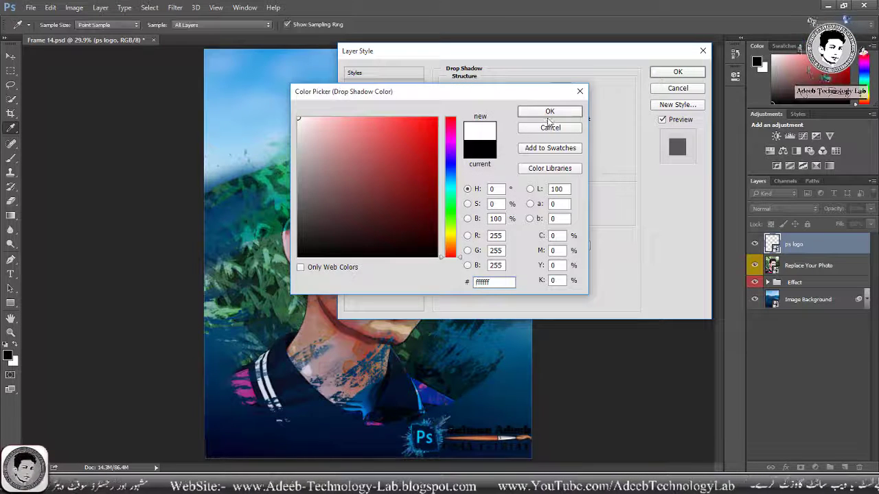
{"action": "left_click", "coordinate": [550, 112]}
{"action": "left_click", "coordinate": [521, 88]}
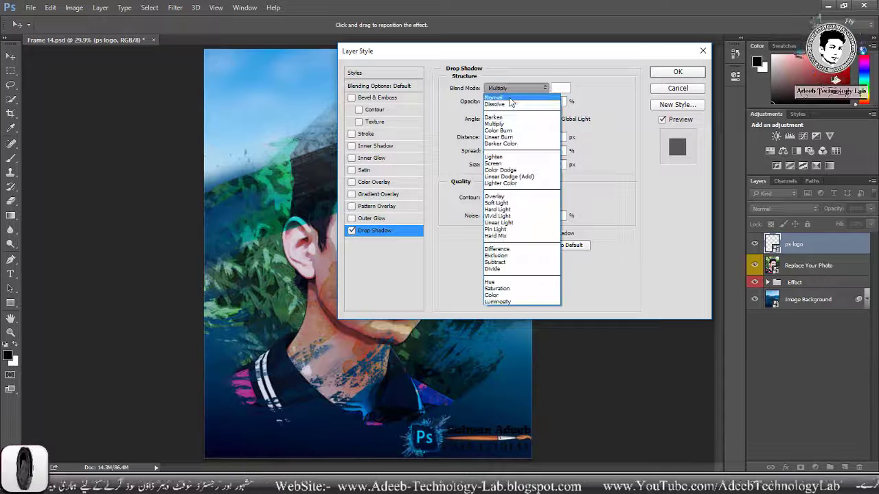
{"action": "left_click", "coordinate": [510, 99]}
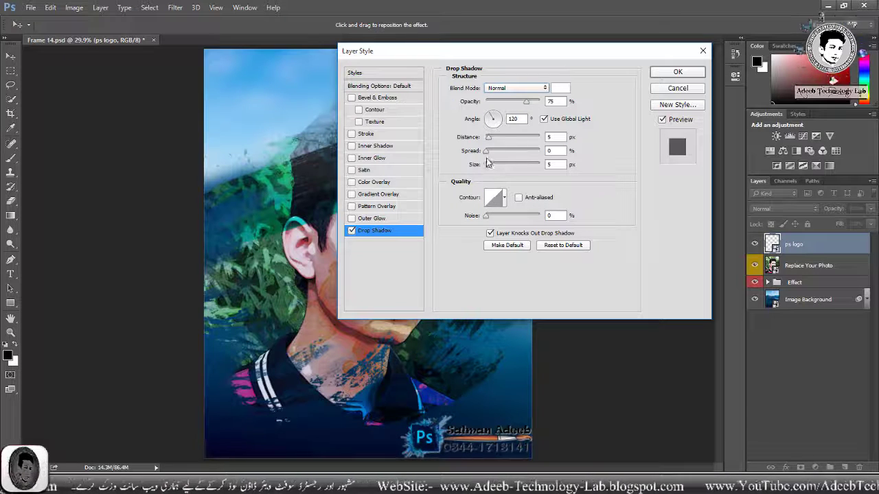
{"action": "left_click_drag", "start_coordinate": [491, 158], "coordinate": [502, 164]}
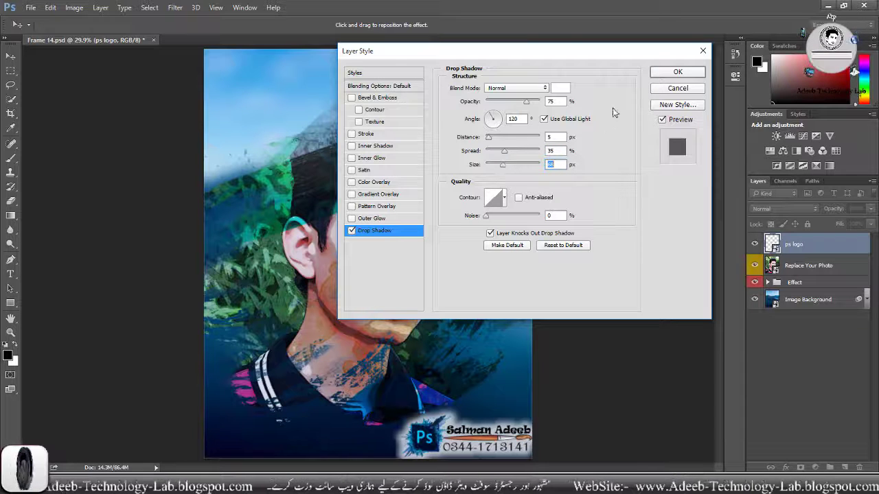
{"action": "left_click", "coordinate": [656, 72]}
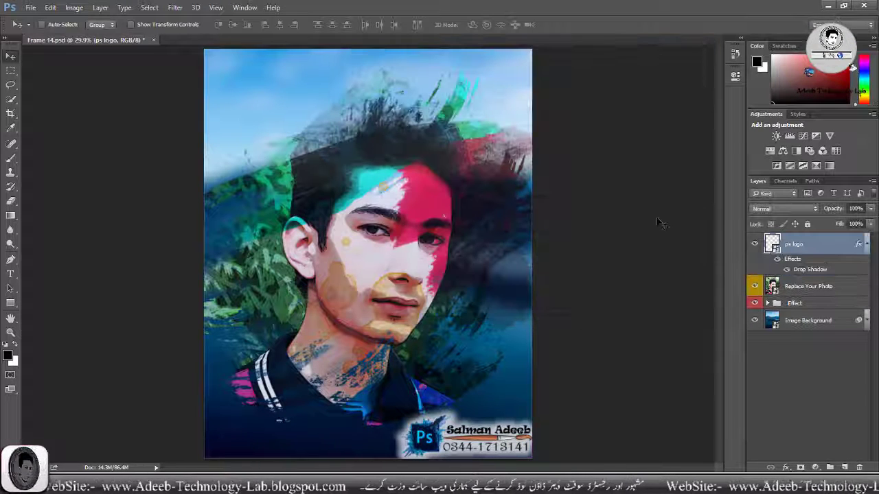
{"action": "key", "text": "Up"}
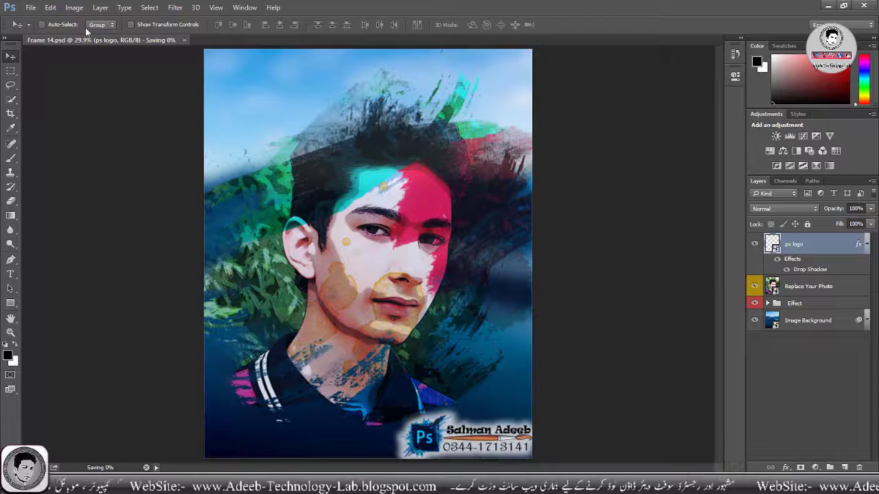
Step: Save Frame 14.psd through File > Save As, dismissing the background-save error
{"action": "left_click", "coordinate": [31, 9]}
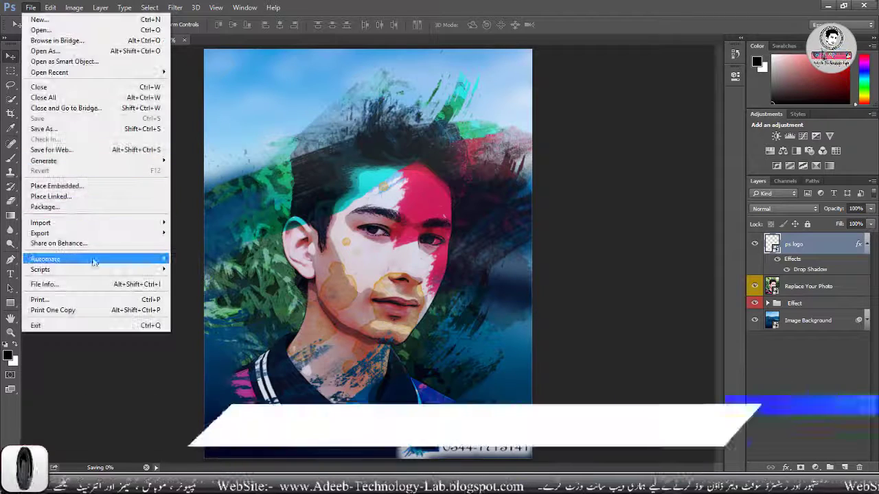
{"action": "left_click", "coordinate": [43, 128]}
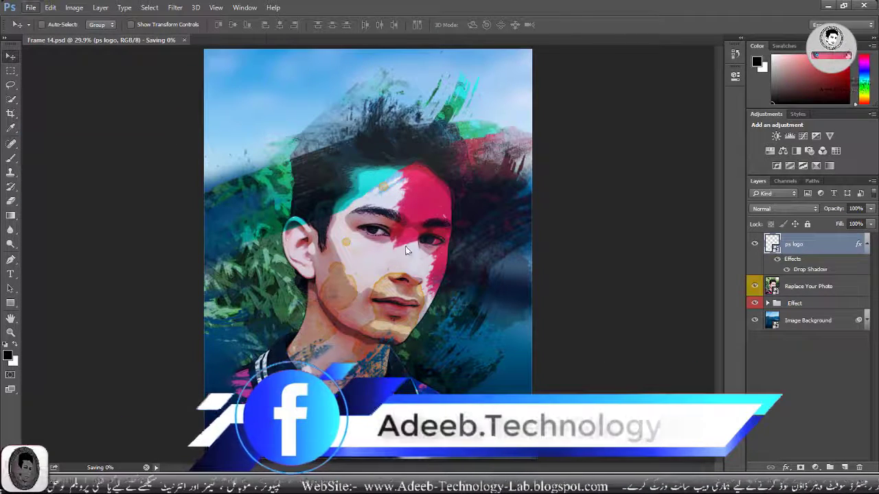
{"action": "left_click", "coordinate": [432, 124]}
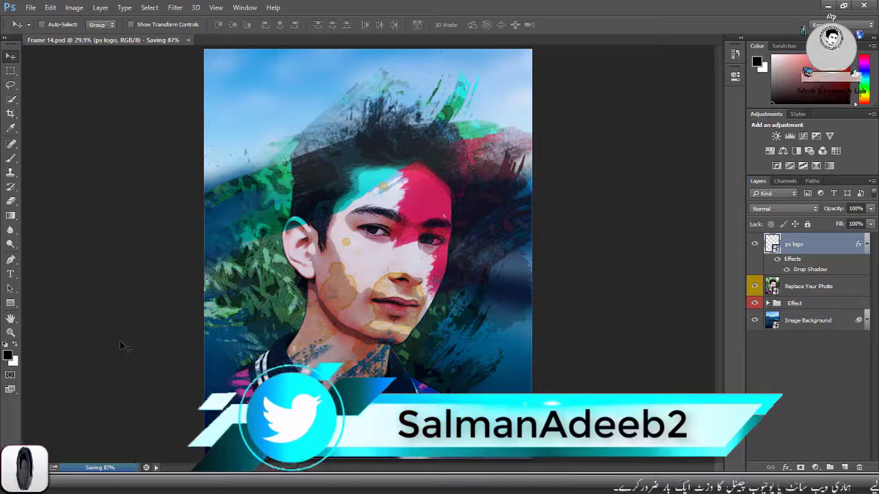
Step: Save a JPEG copy named Frame 14 into the Desktop's New folder
{"action": "left_click", "coordinate": [30, 7]}
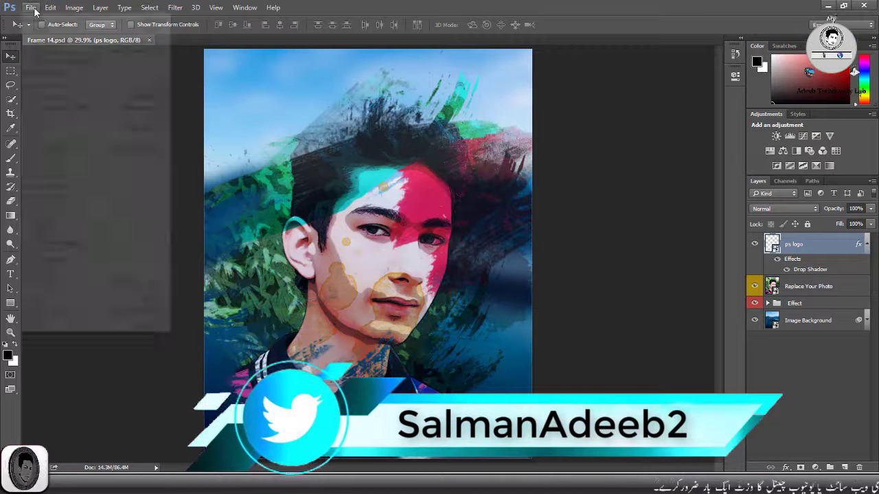
{"action": "left_click", "coordinate": [76, 129]}
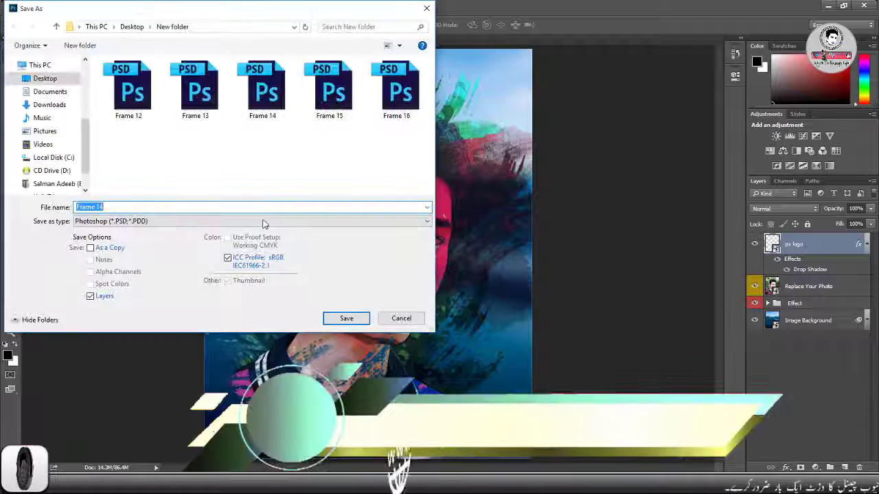
{"action": "left_click", "coordinate": [254, 221]}
{"action": "left_click", "coordinate": [195, 310]}
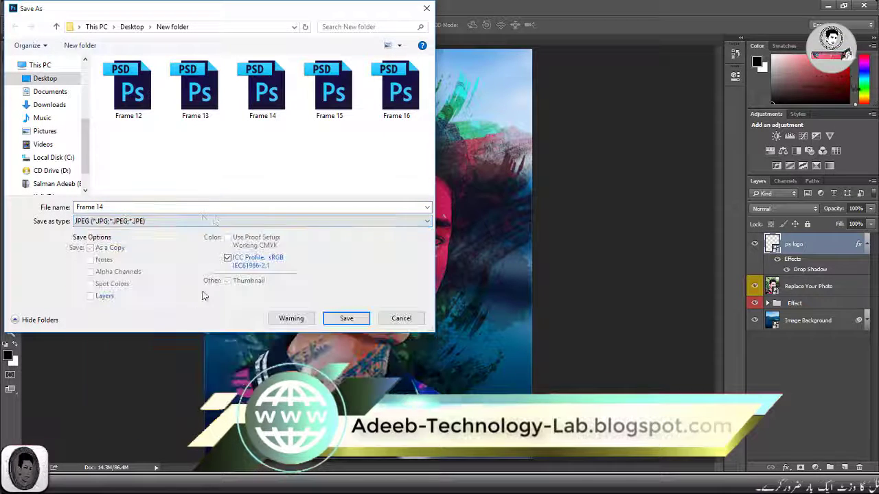
{"action": "left_click", "coordinate": [345, 318]}
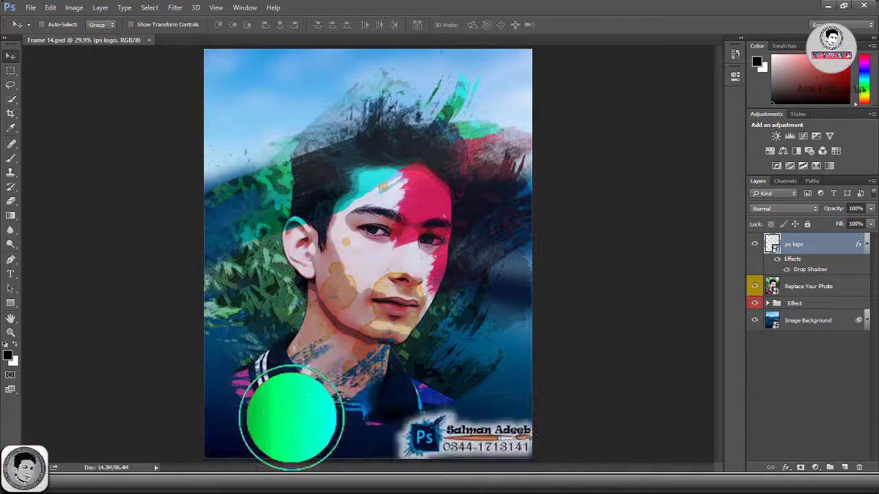
Step: Open the Frame 14 JPEG from the New folder in Picasa Photo Viewer
{"action": "left_click", "coordinate": [342, 440]}
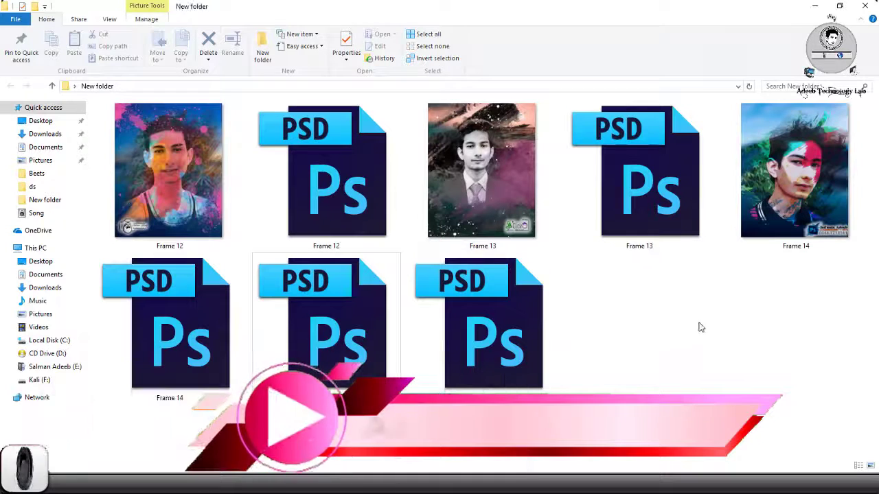
{"action": "double_click", "coordinate": [816, 168]}
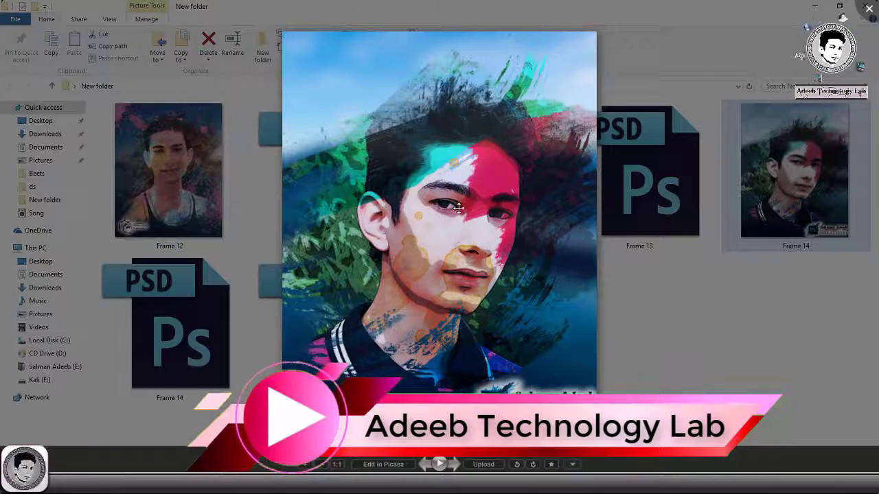
{"action": "scroll", "coordinate": [459, 208], "scroll_direction": "up", "scroll_amount": 2}
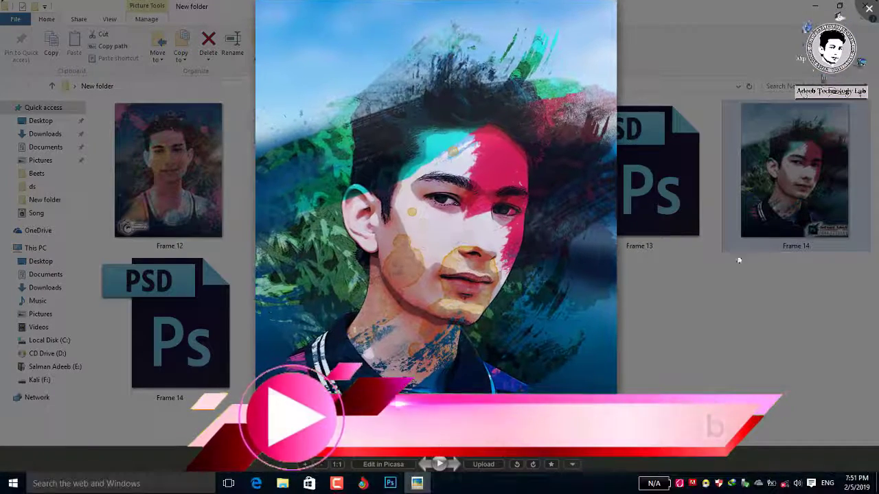